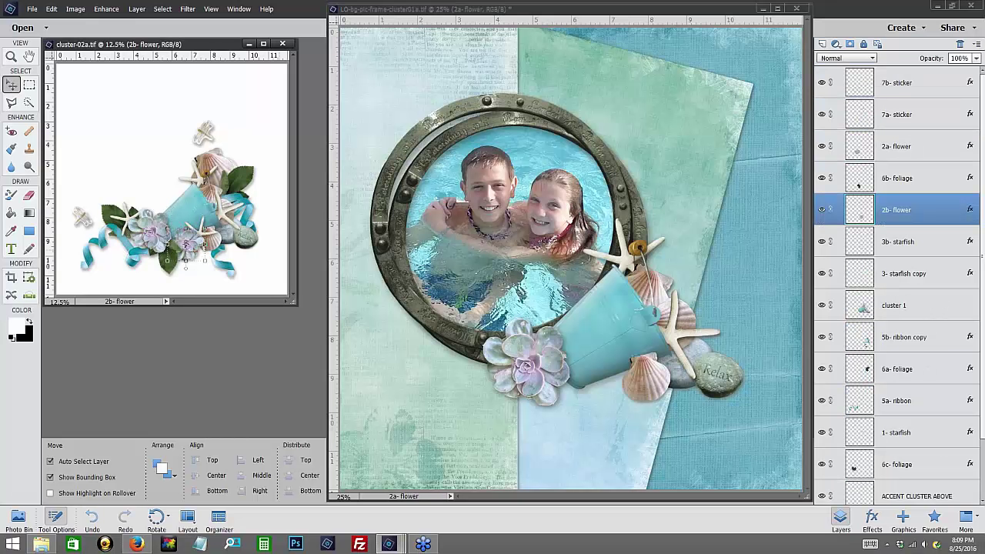
# Step: Place the 2b- flower beside the first succulent and stack it beneath the 2a- flower layer
pyautogui.moveTo(893, 213); pyautogui.dragTo(613, 365)
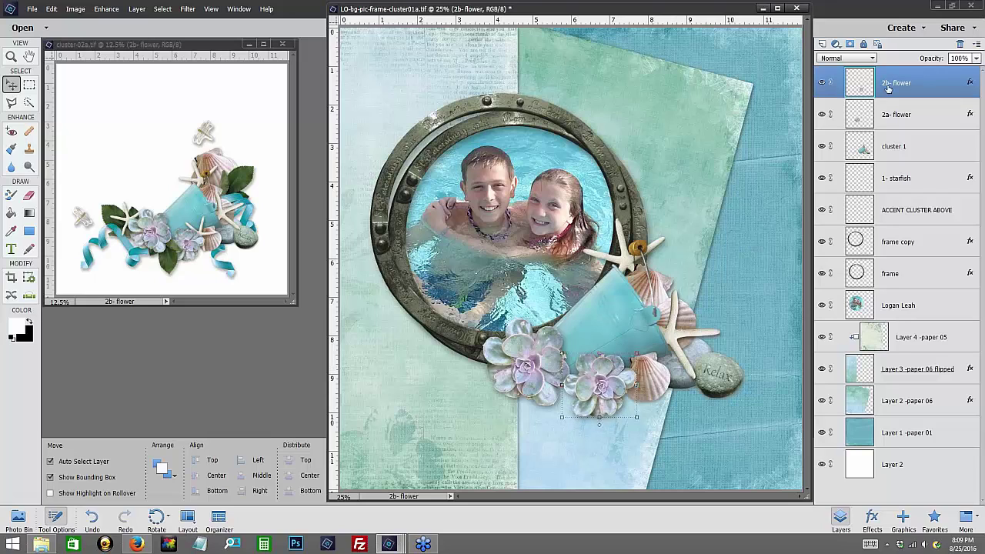
pyautogui.moveTo(890, 89); pyautogui.dragTo(893, 121)
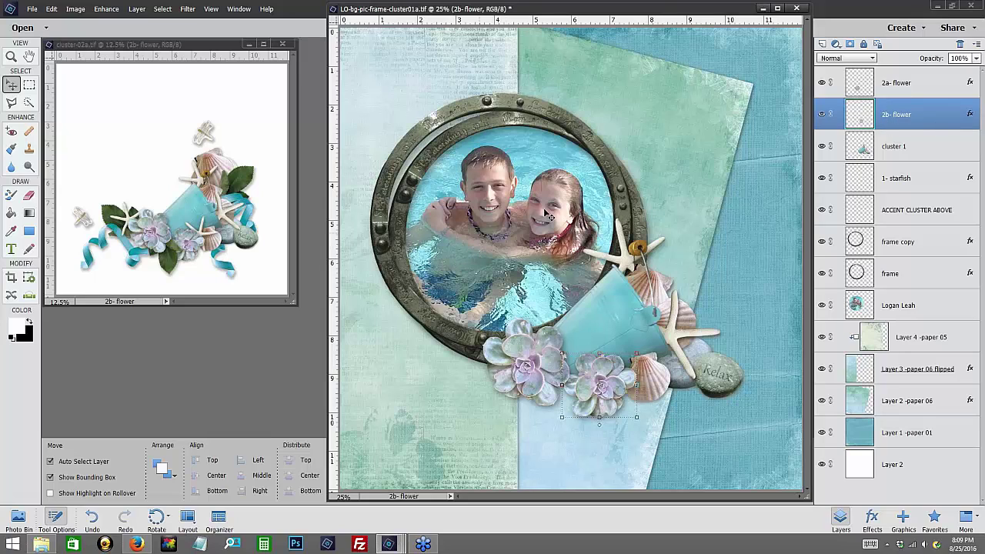
pyautogui.click(270, 217)
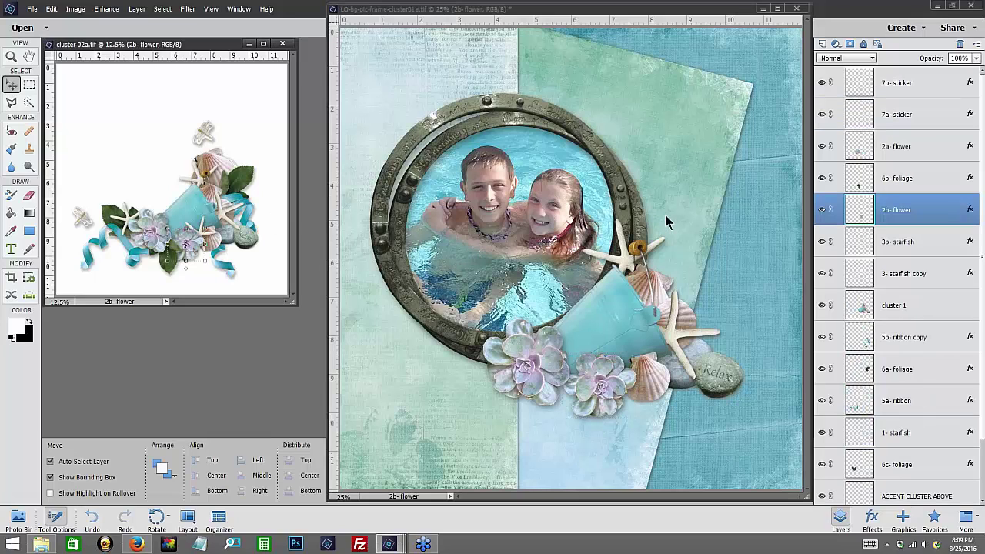
# Step: Copy the 3- starfish copy onto the layout at the frame's lower left, behind the succulents
pyautogui.click(894, 274)
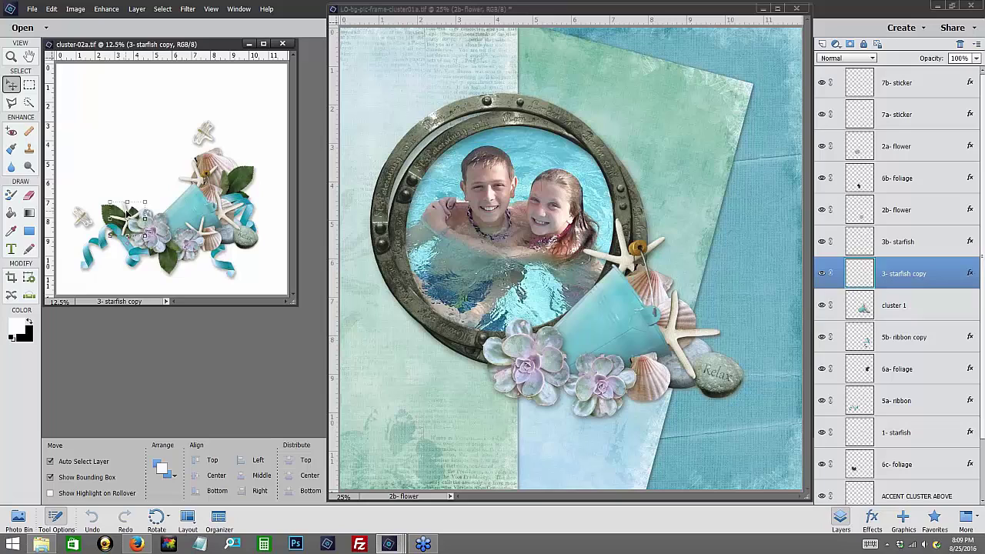
pyautogui.moveTo(128, 214); pyautogui.dragTo(486, 336)
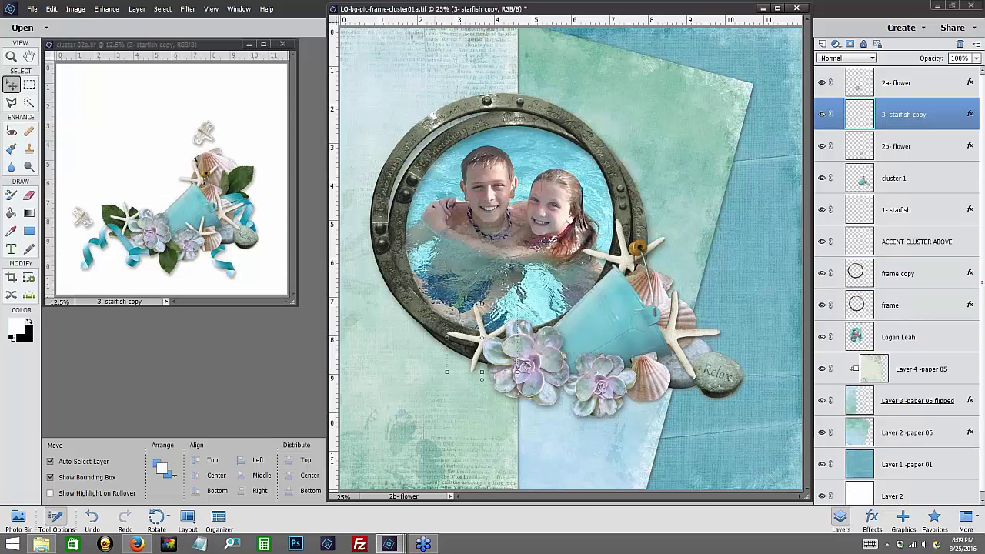
pyautogui.click(487, 327)
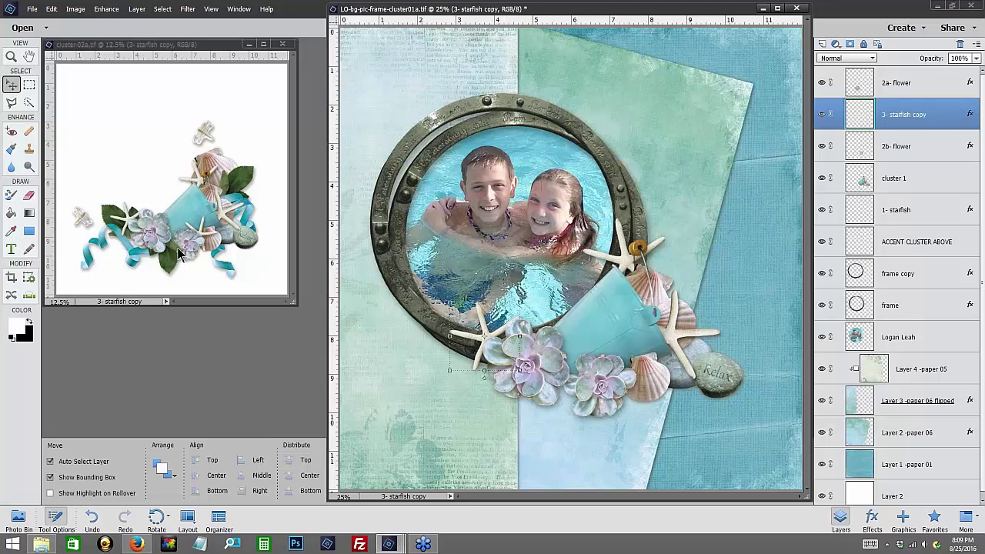
pyautogui.click(132, 175)
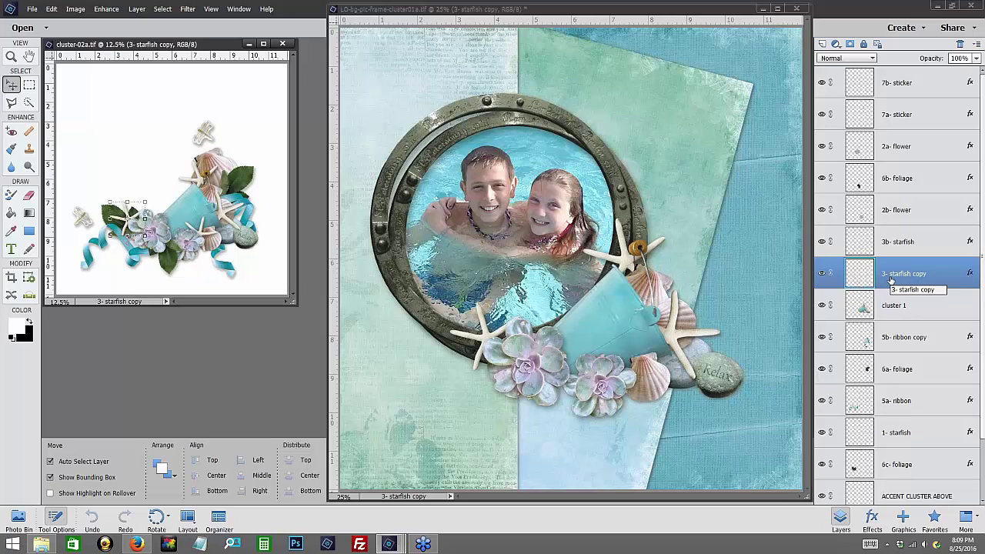
# Step: Copy the 4- shell onto the layout and nudge it against the frame's right side
pyautogui.scroll(-1, 907, 371)
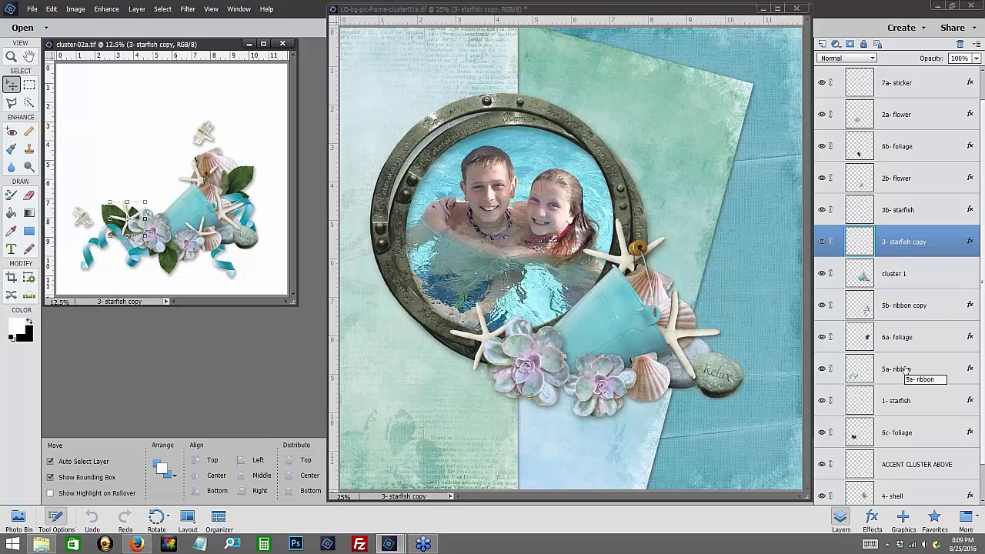
pyautogui.click(893, 497)
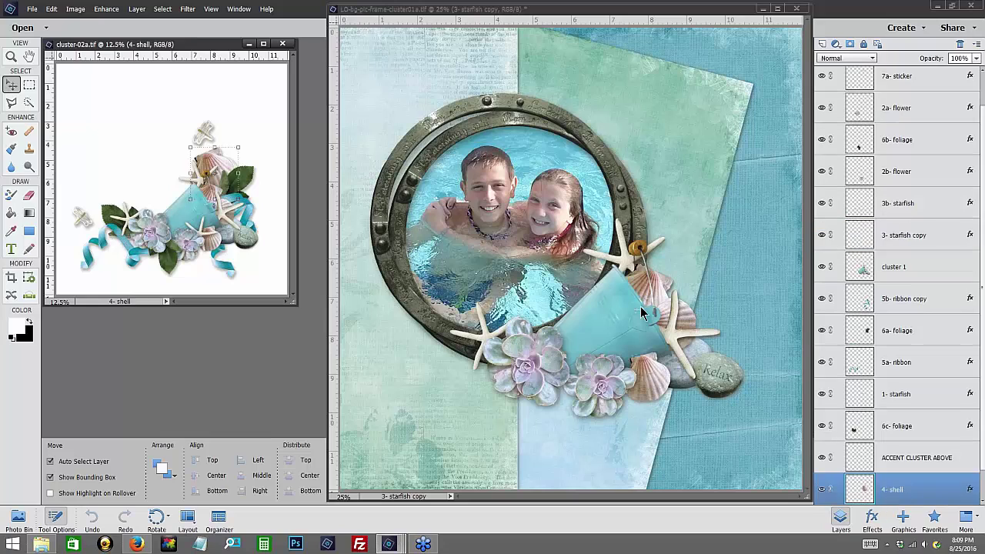
pyautogui.moveTo(212, 160); pyautogui.dragTo(646, 190)
pyautogui.moveTo(651, 231); pyautogui.dragTo(650, 217)
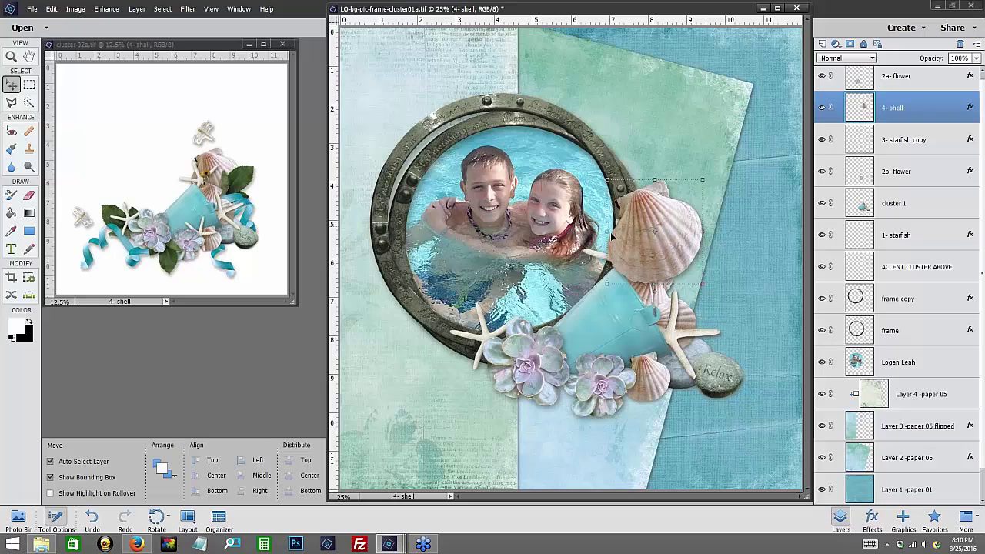
pyautogui.moveTo(645, 246); pyautogui.dragTo(633, 244)
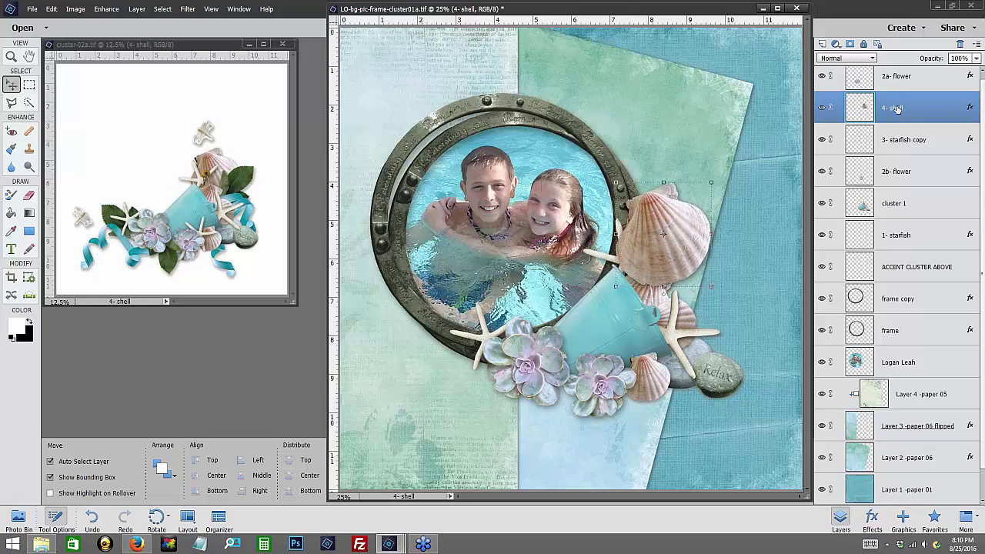
# Step: Stack the shell layer beneath frame copy and fine-tune its position beside the frame
pyautogui.moveTo(897, 109); pyautogui.dragTo(898, 293)
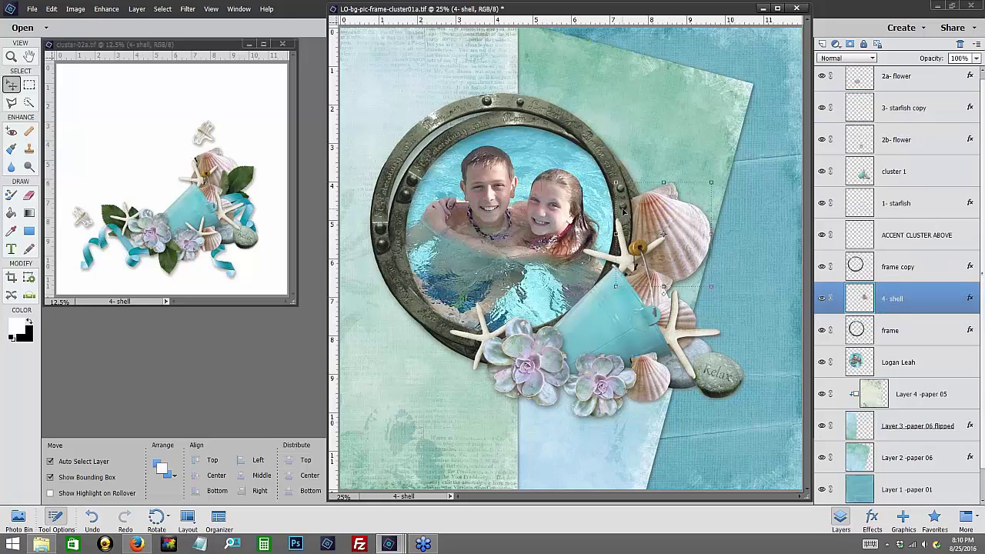
pyautogui.moveTo(684, 221); pyautogui.dragTo(680, 221)
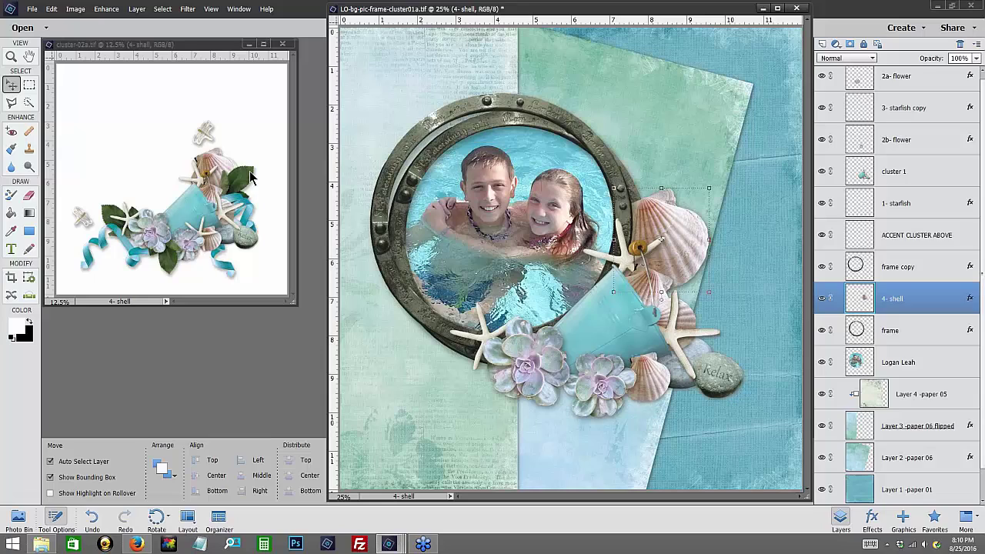
pyautogui.click(266, 153)
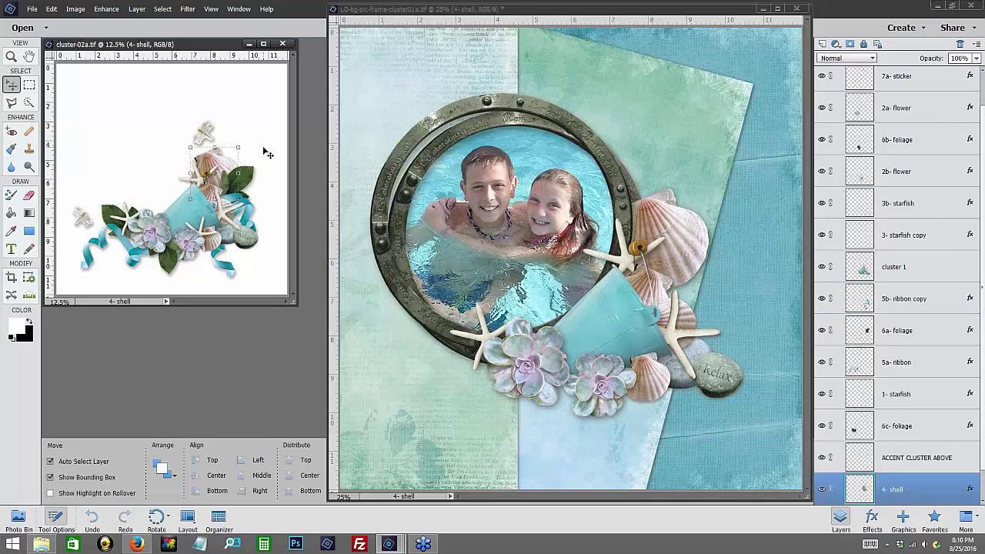
# Step: Add the 5a- ribbon at the lower left, stacked below the flower cluster layers
pyautogui.click(903, 363)
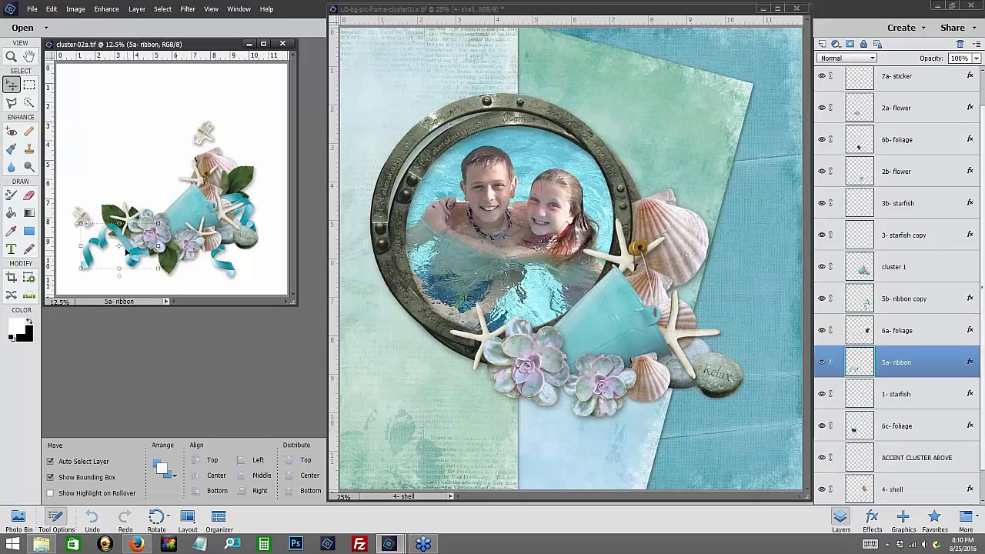
pyautogui.moveTo(115, 225); pyautogui.dragTo(466, 391)
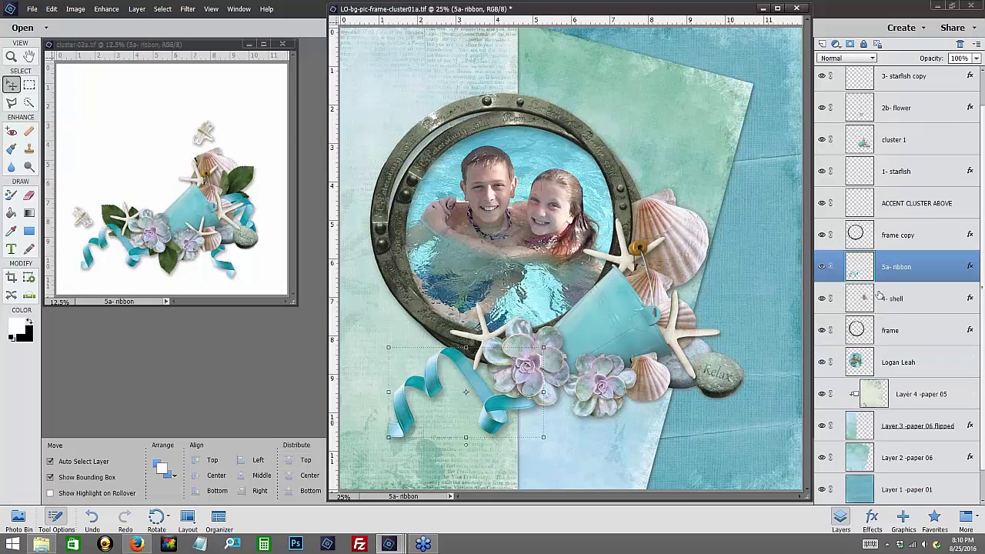
pyautogui.moveTo(892, 275); pyautogui.dragTo(906, 151)
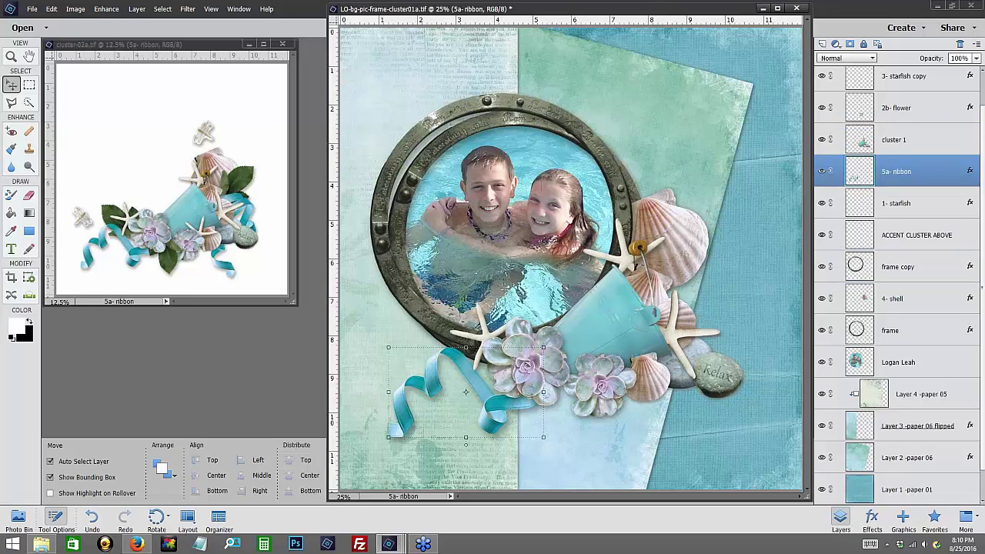
# Step: Add the 5b- ribbon copy beside the bucket and shells
pyautogui.click(254, 223)
pyautogui.click(250, 206)
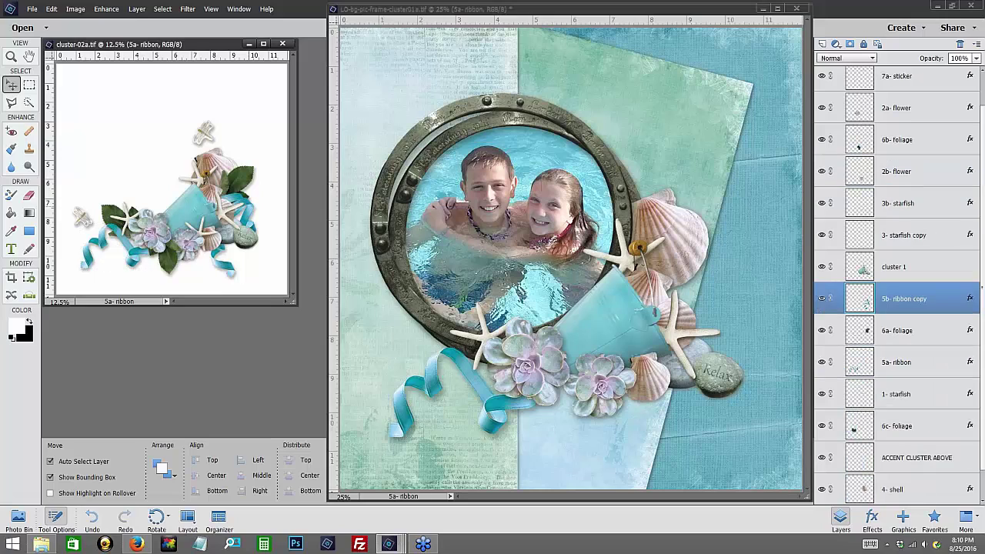
pyautogui.moveTo(692, 282); pyautogui.dragTo(702, 287)
# Step: Add the 6a- foliage right of the bucket, slightly rotated and stacked beneath 5b- ribbon copy
pyautogui.click(269, 183)
pyautogui.click(252, 183)
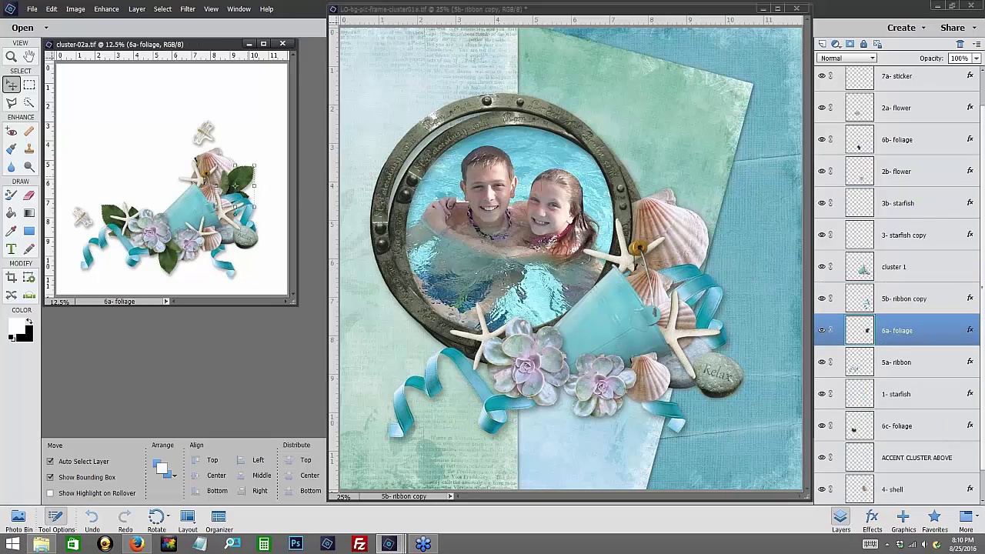
pyautogui.moveTo(895, 332); pyautogui.dragTo(719, 272)
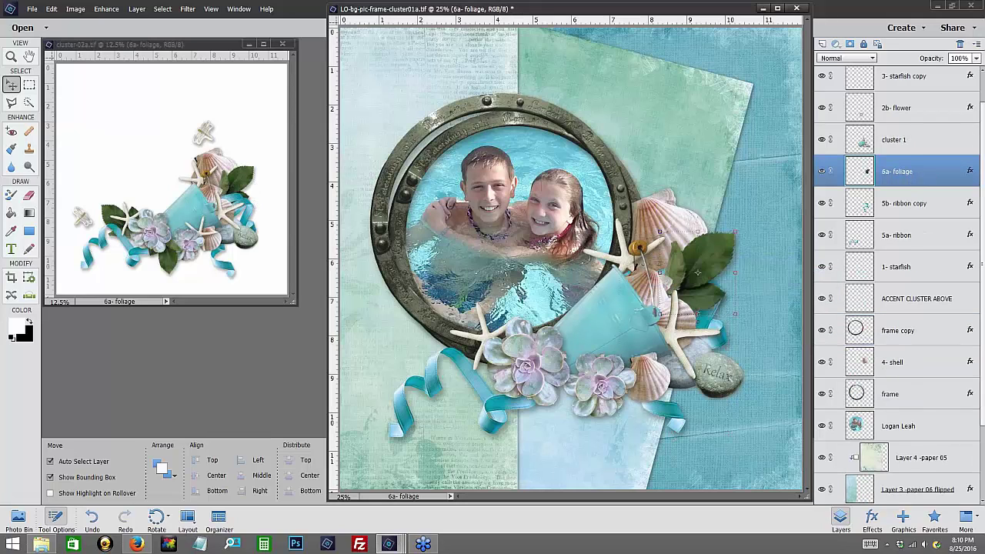
pyautogui.moveTo(893, 167); pyautogui.dragTo(896, 208)
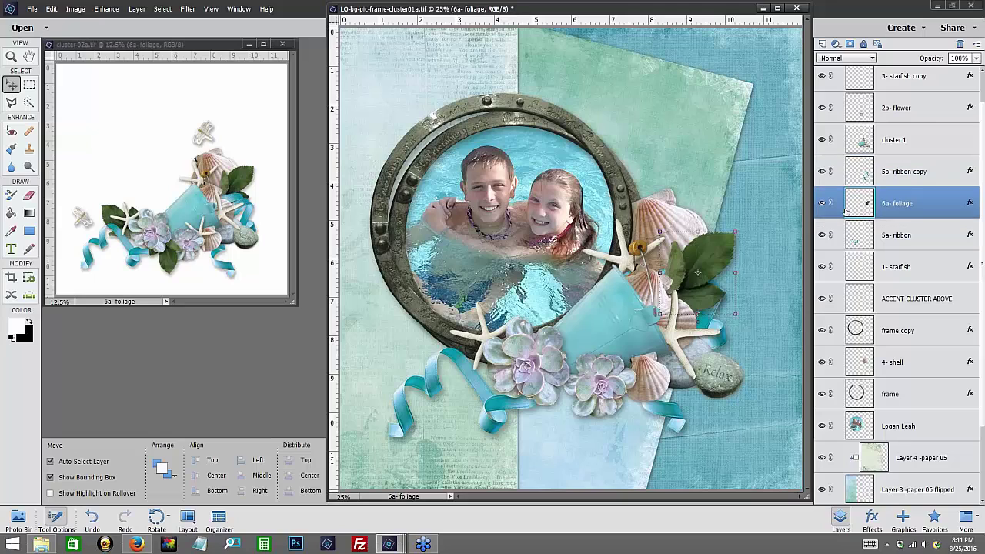
pyautogui.moveTo(722, 257)
pyautogui.mouseDown()
pyautogui.moveTo(732, 246)
pyautogui.moveTo(735, 255)
pyautogui.mouseUp()
pyautogui.press('Return')
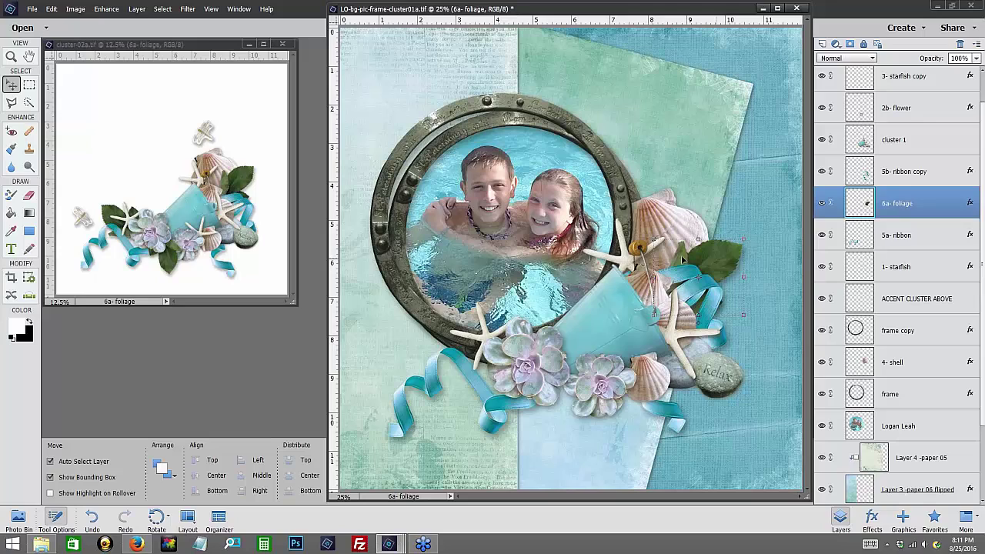
pyautogui.click(171, 266)
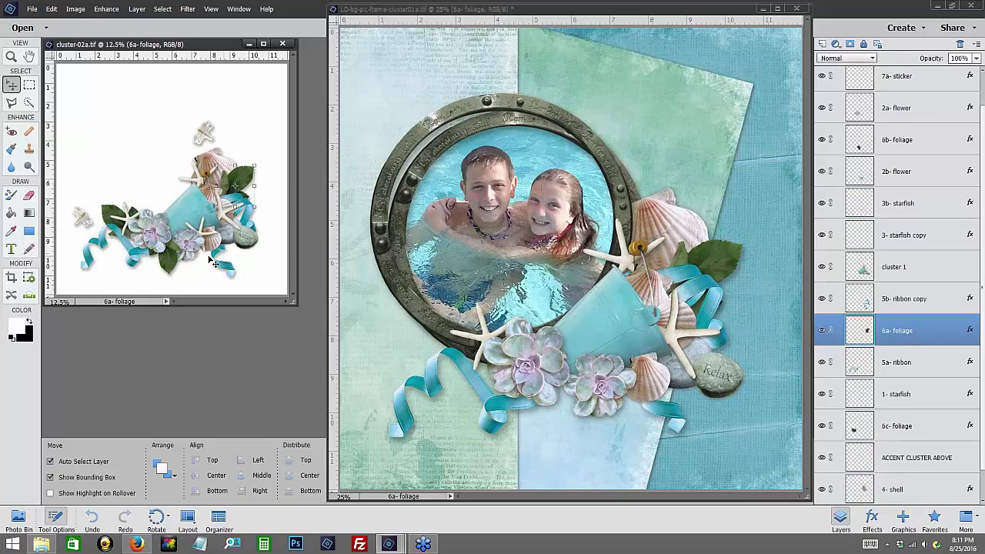
# Step: Add the 6b- foliage between the succulents, tilted about 6° and stacked above 2b- flower
pyautogui.click(169, 262)
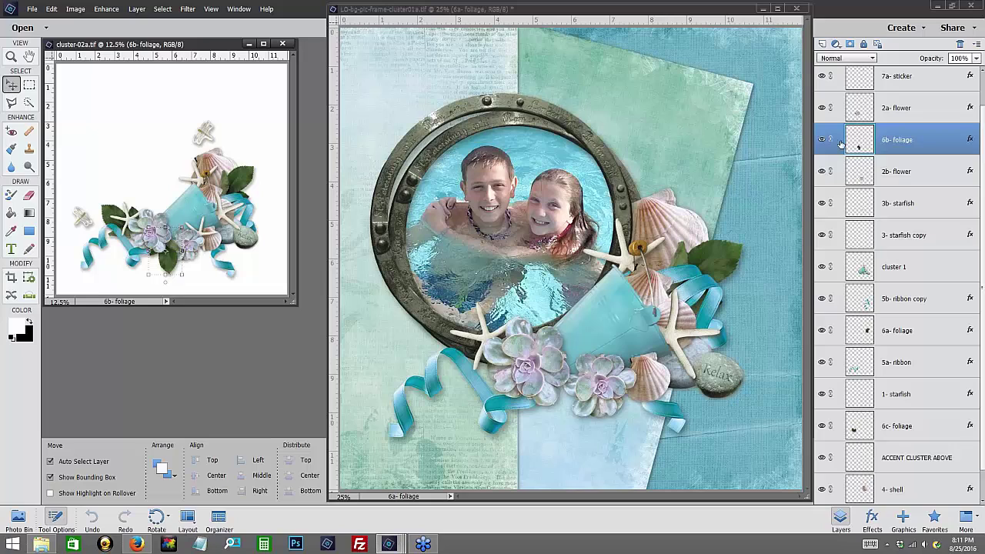
pyautogui.moveTo(182, 269); pyautogui.dragTo(567, 421)
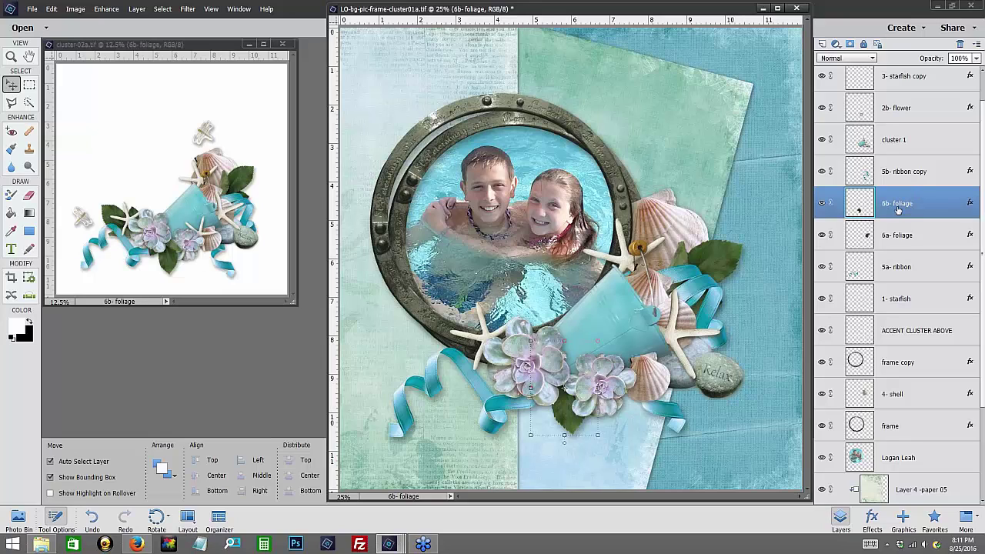
pyautogui.moveTo(909, 205); pyautogui.dragTo(910, 108)
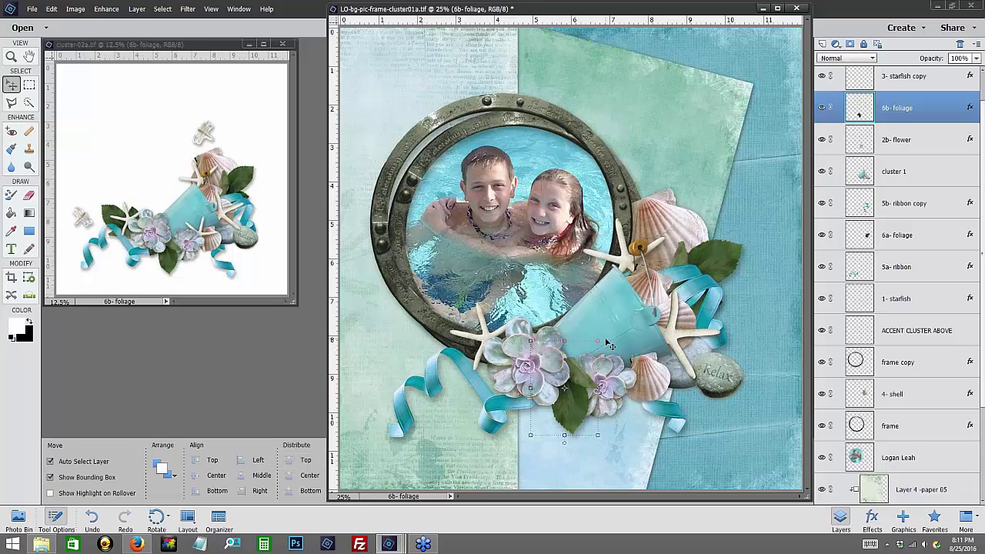
pyautogui.moveTo(615, 329); pyautogui.dragTo(609, 323)
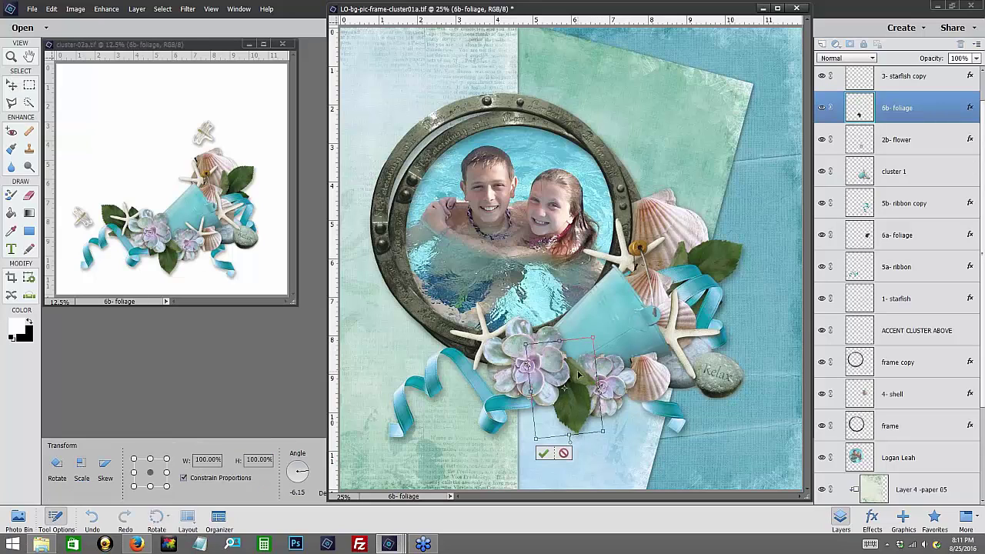
pyautogui.press('Return')
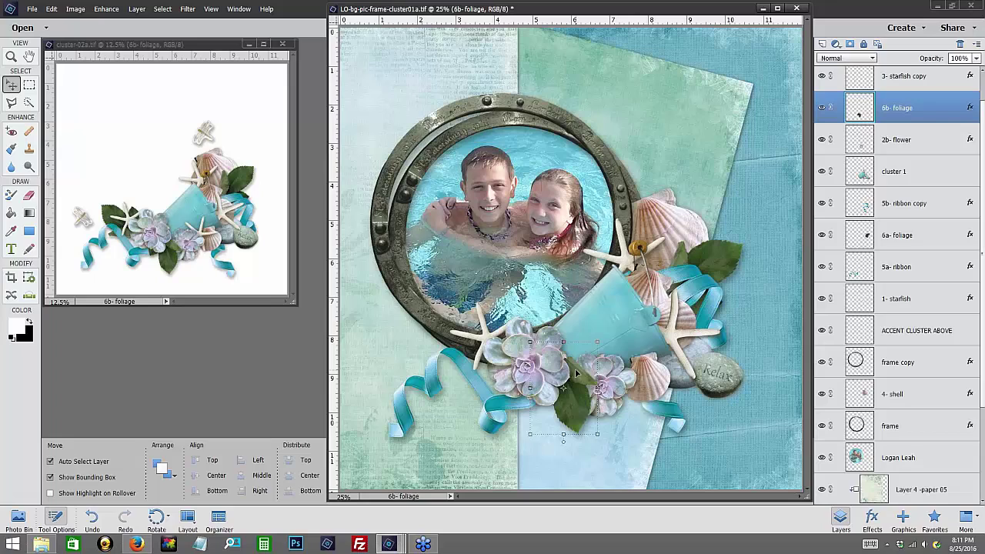
pyautogui.moveTo(574, 368); pyautogui.dragTo(574, 372)
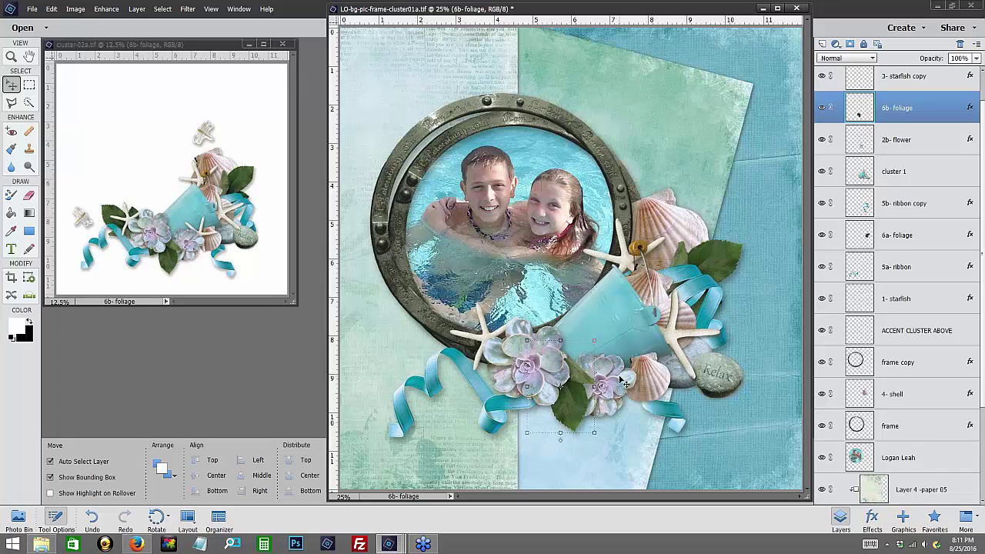
pyautogui.click(117, 223)
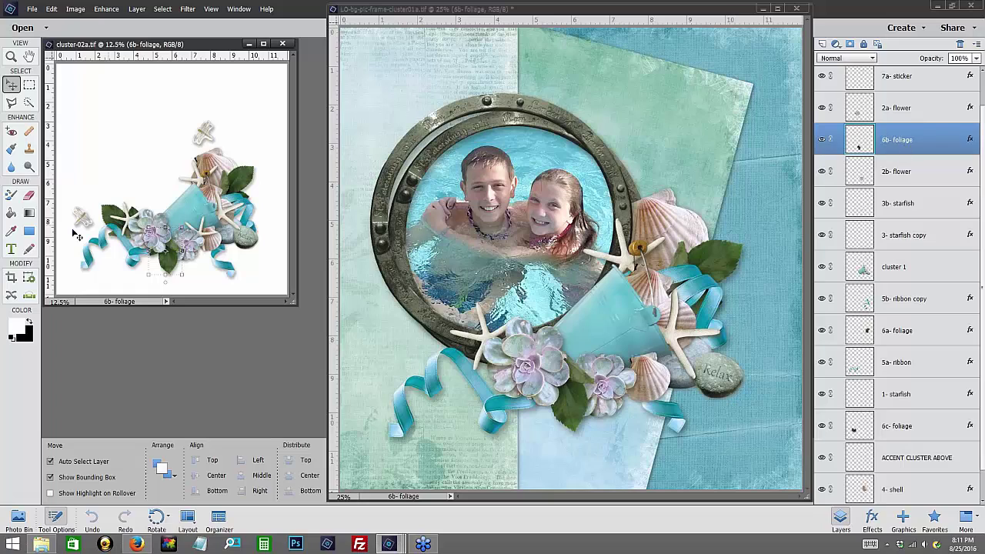
# Step: Add the rotated 6c- foliage at the lower left, stacked between 6a- foliage and 5a- ribbon
pyautogui.click(122, 220)
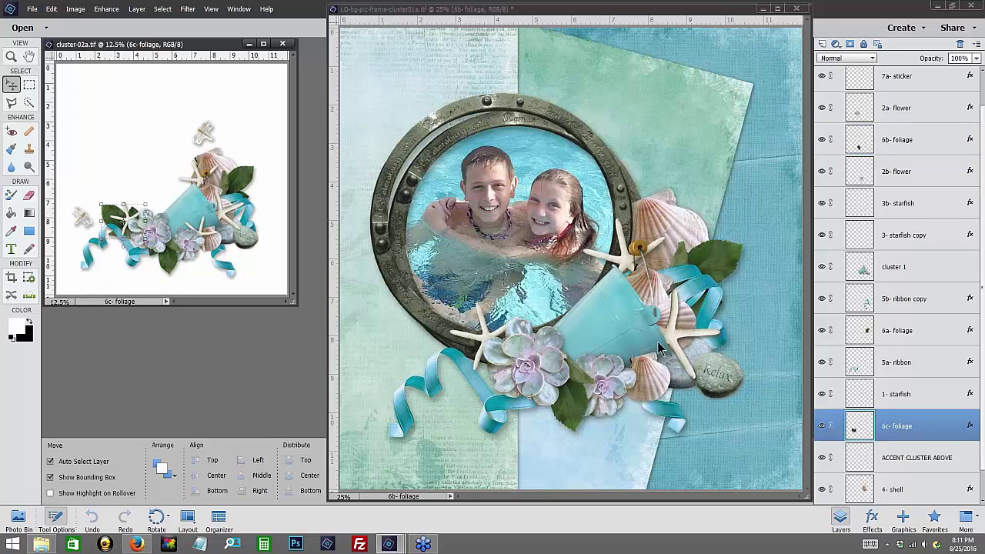
pyautogui.moveTo(888, 428); pyautogui.dragTo(427, 316)
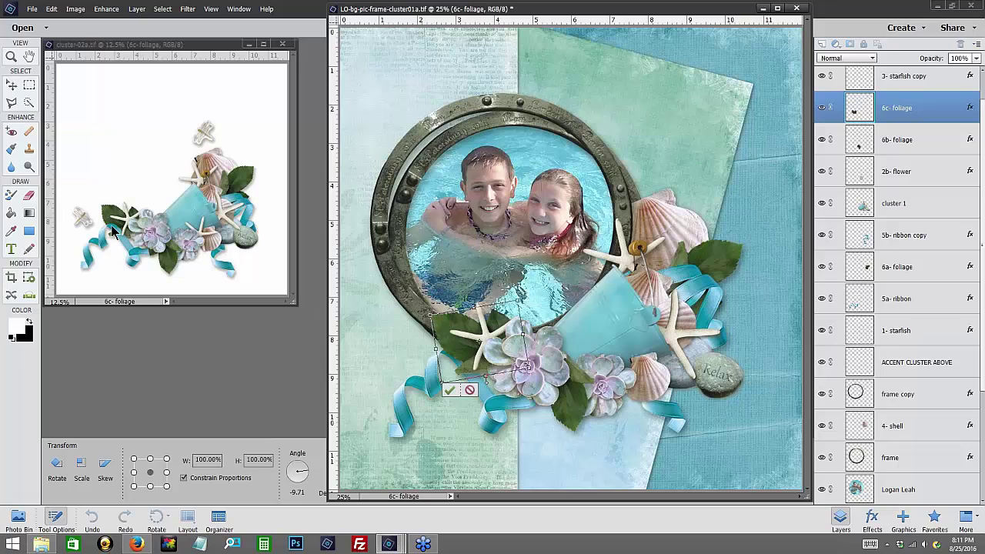
pyautogui.press('Return')
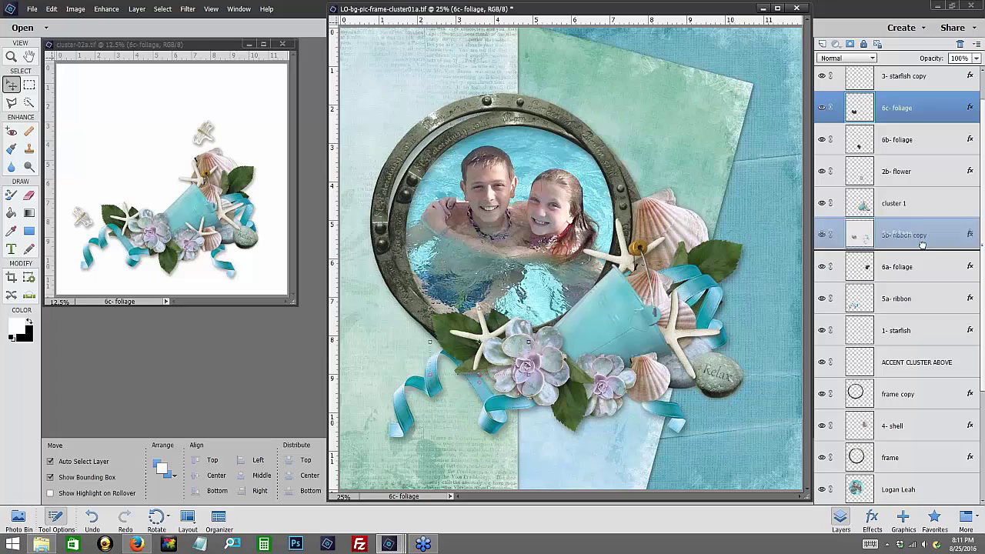
pyautogui.moveTo(922, 305); pyautogui.dragTo(921, 244)
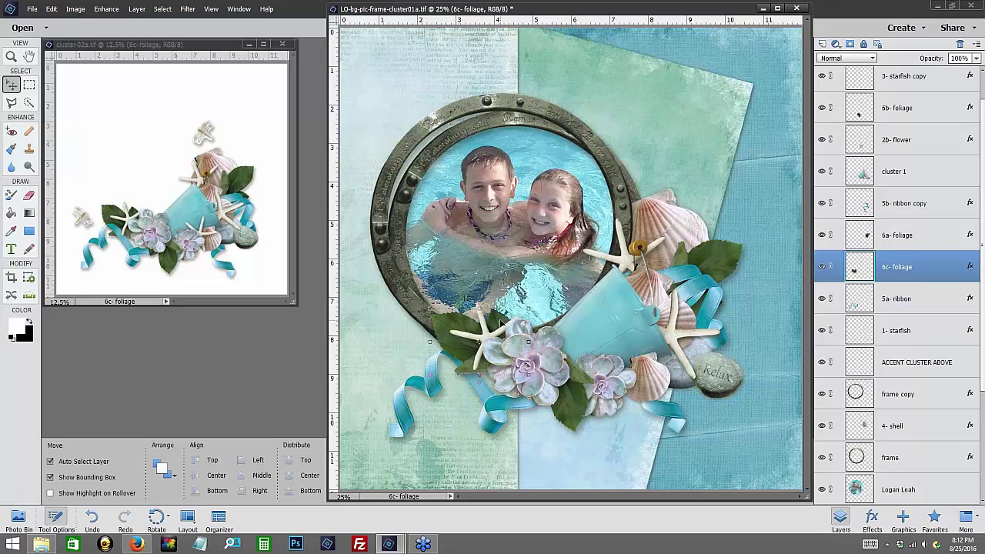
pyautogui.moveTo(502, 295); pyautogui.dragTo(505, 298)
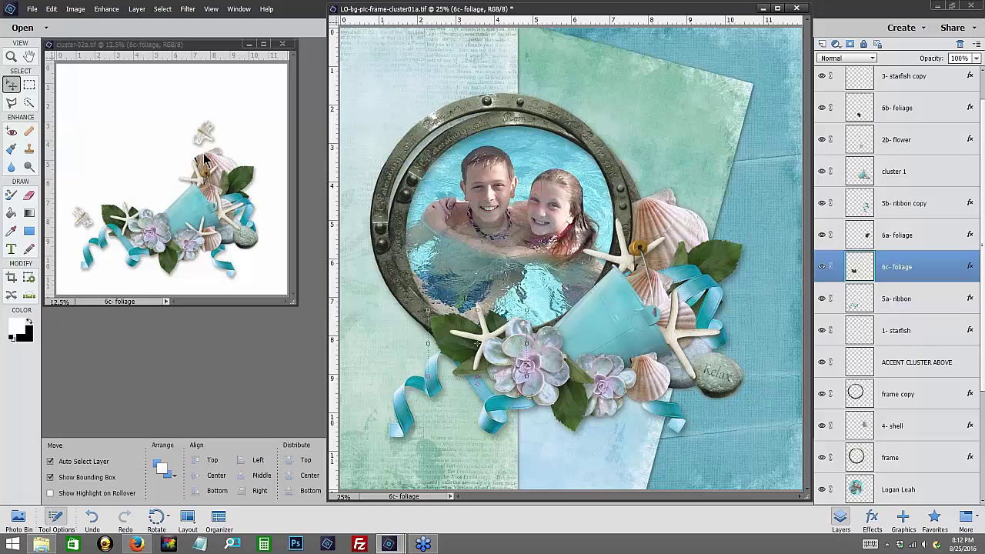
# Step: Place the 7a- sticker dragonfly at the porthole frame's upper right
pyautogui.click(933, 86)
pyautogui.scroll(1, 927, 89)
pyautogui.click(926, 88)
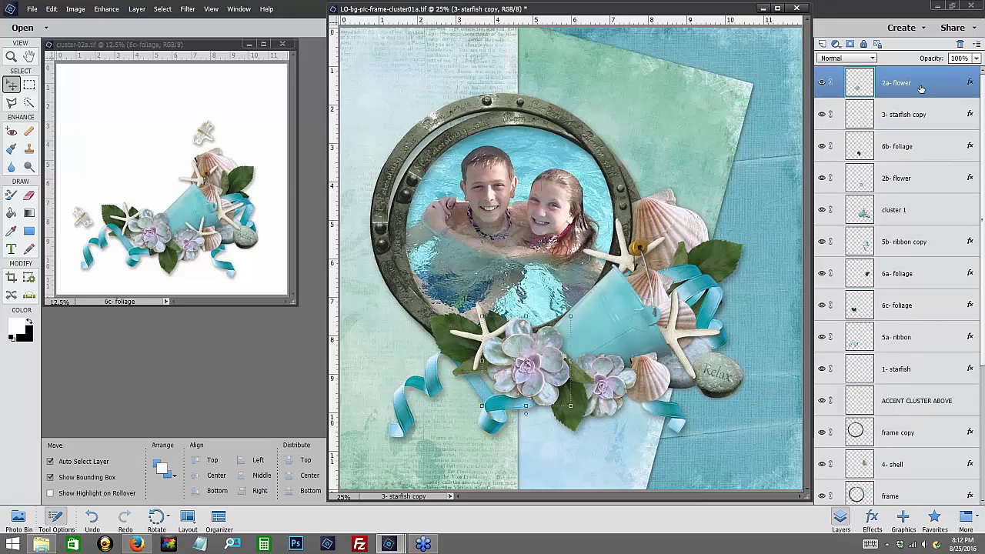
pyautogui.click(207, 134)
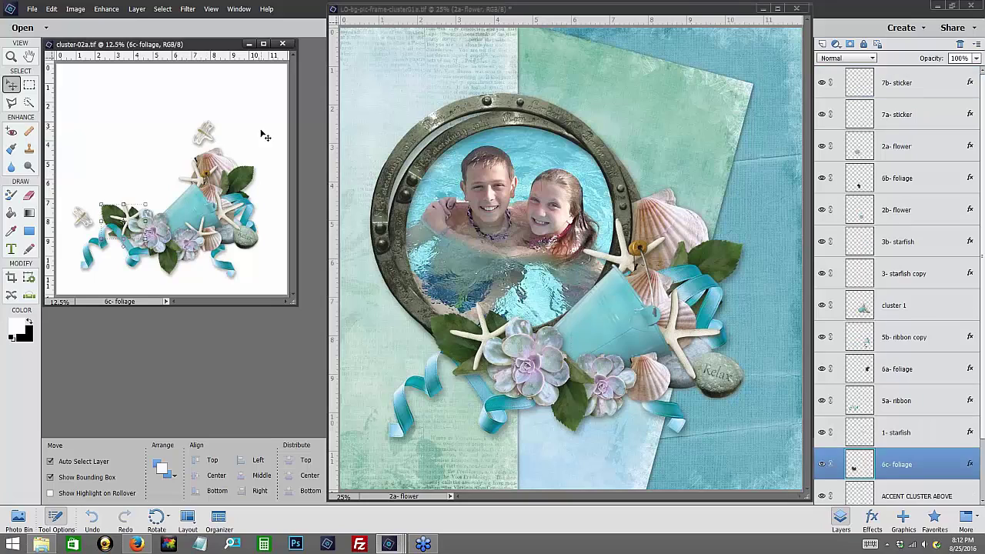
pyautogui.moveTo(205, 134); pyautogui.dragTo(622, 158)
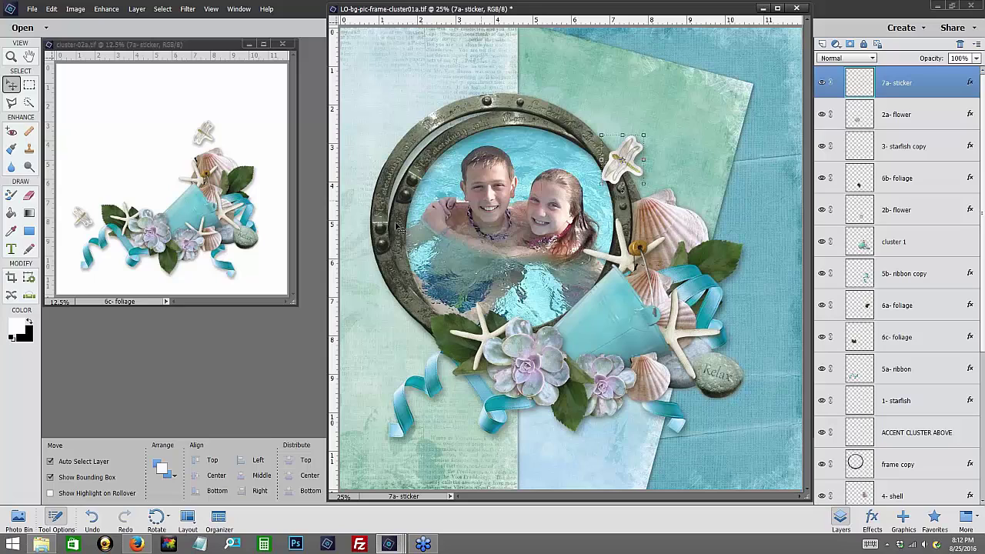
# Step: Place the 7b- sticker dragonfly at the frame's lower left
pyautogui.click(86, 218)
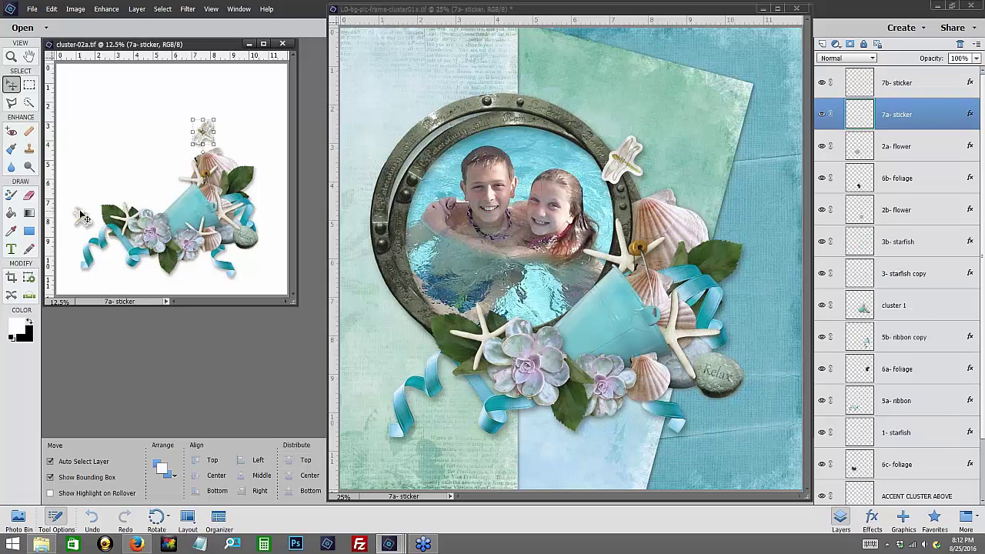
pyautogui.moveTo(85, 219); pyautogui.dragTo(401, 301)
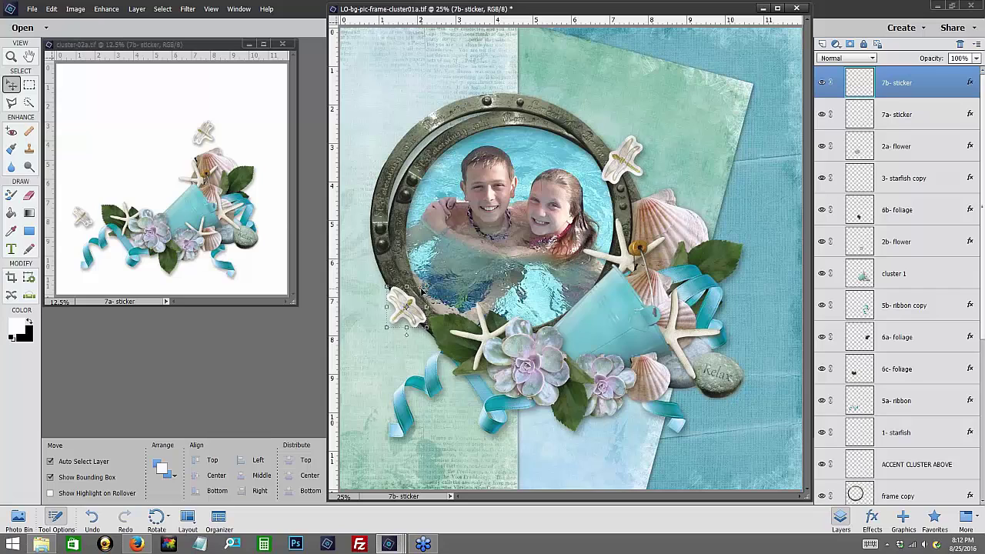
pyautogui.click(629, 317)
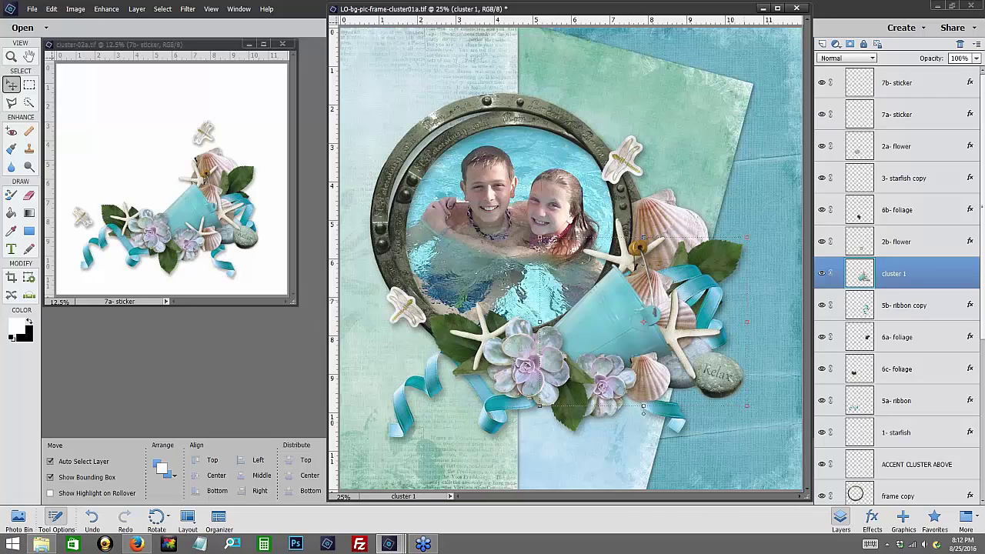
# Step: Hide the kids' photo layer and background paper Layers 4, 3, 2 and 1
pyautogui.scroll(-5, 883, 434)
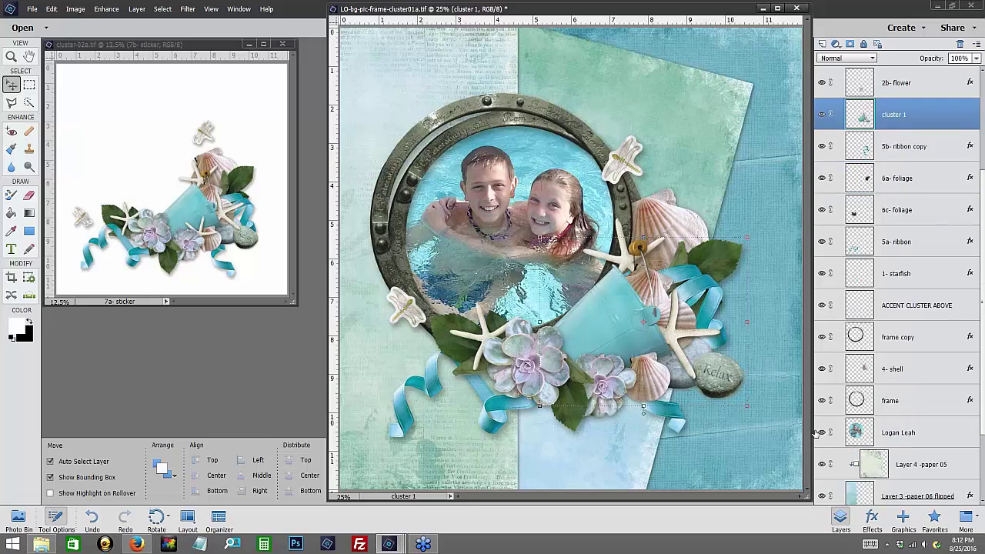
pyautogui.click(822, 432)
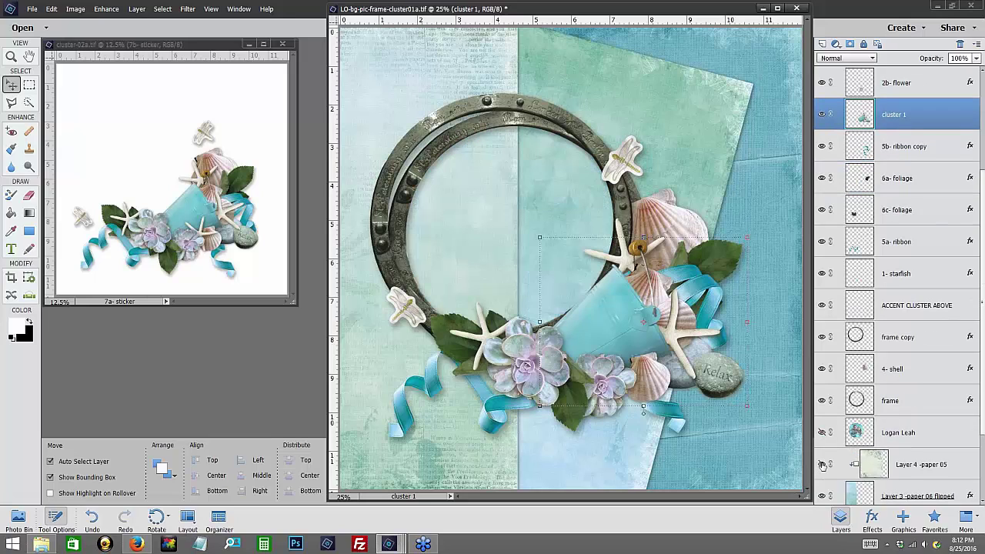
pyautogui.click(822, 465)
pyautogui.scroll(-3, 822, 462)
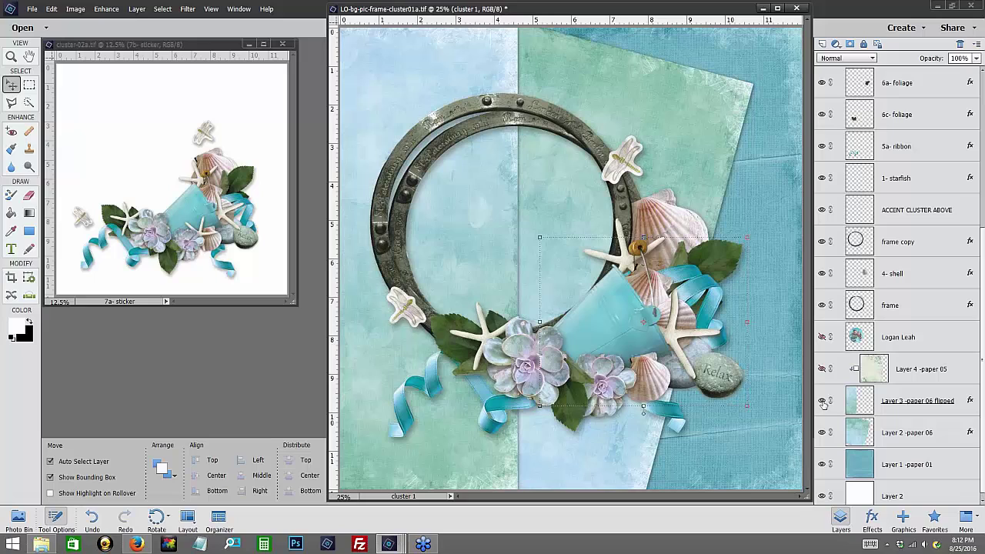
pyautogui.click(821, 401)
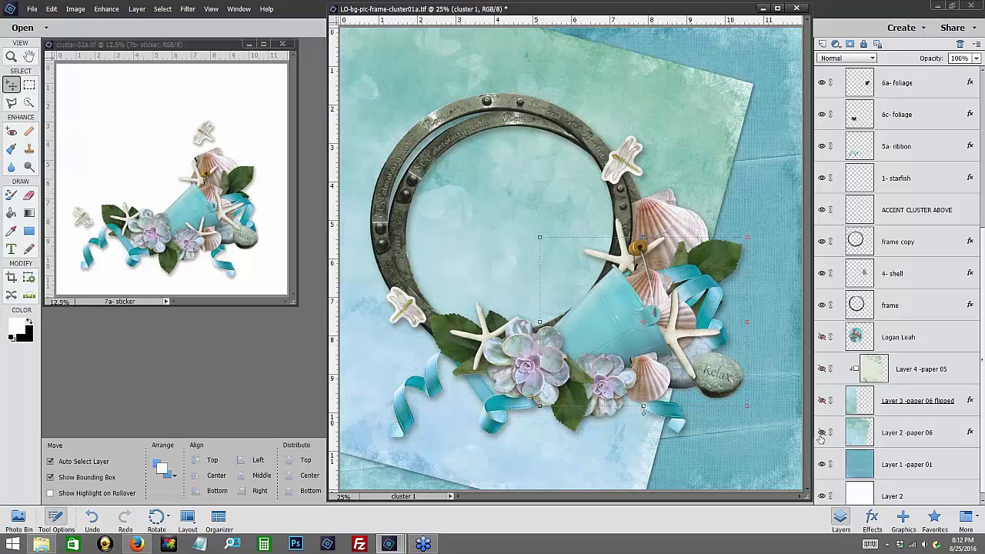
pyautogui.click(821, 433)
pyautogui.click(821, 464)
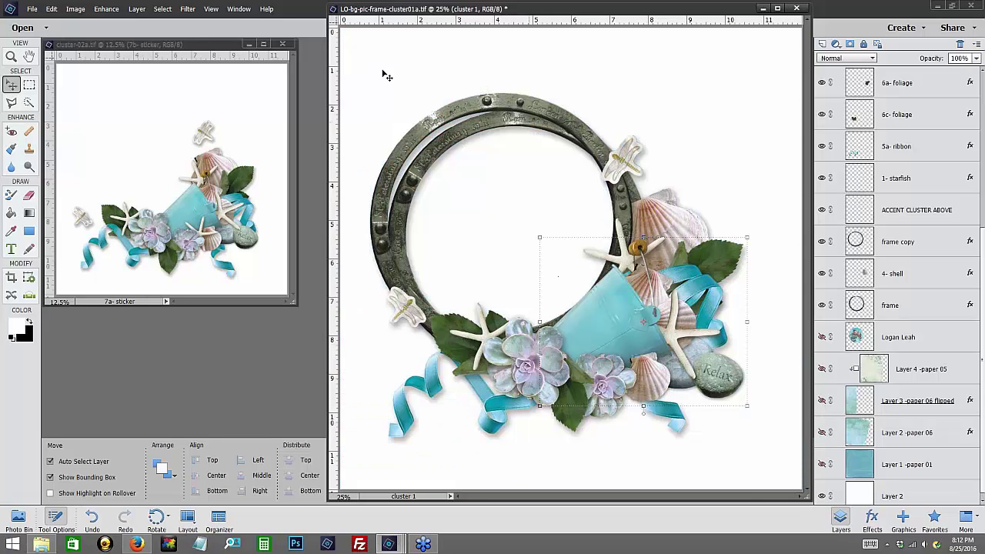